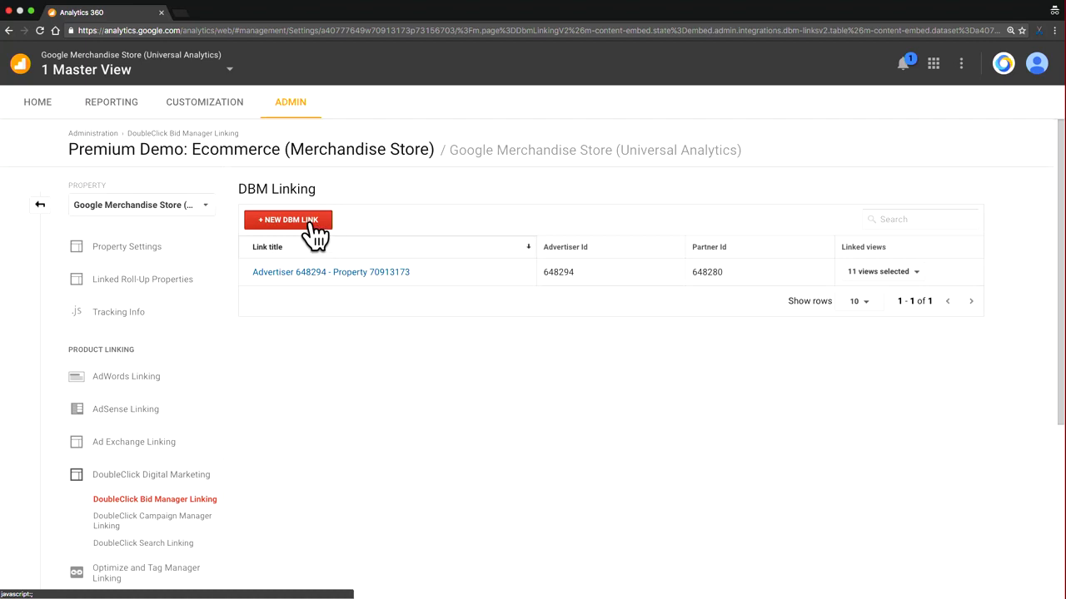
Step: Start a new DBM link, select the DinoWorld and Google Store advertisers, and continue to the link configuration
{"action": "left_click", "coordinate": [316, 236]}
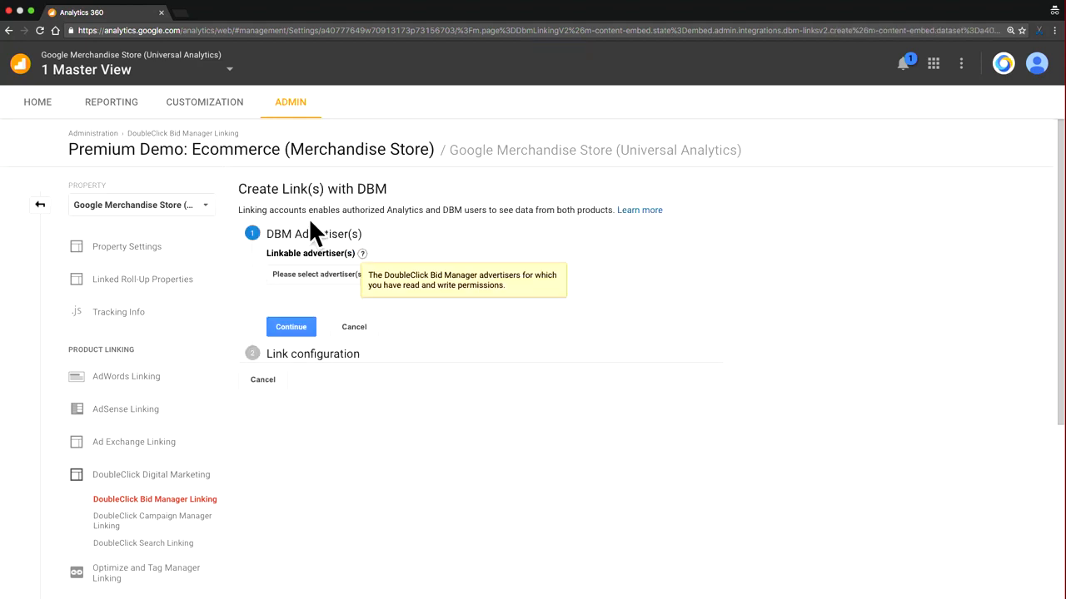
{"action": "scroll", "coordinate": [386, 338], "scroll_direction": "down", "scroll_amount": 1}
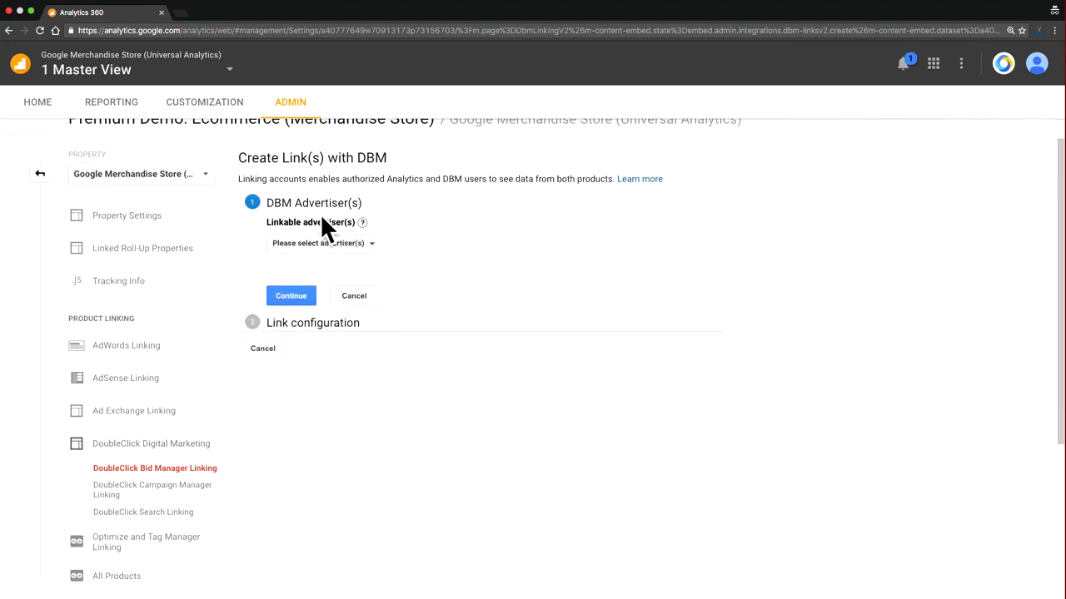
{"action": "left_click", "coordinate": [366, 245]}
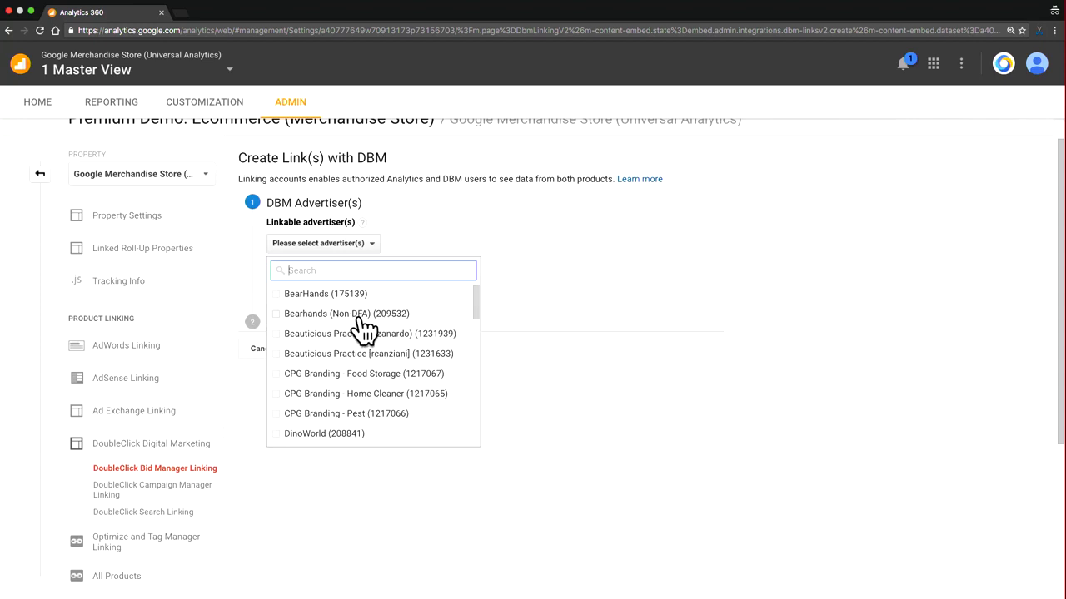
{"action": "scroll", "coordinate": [371, 387], "scroll_direction": "down", "scroll_amount": 2}
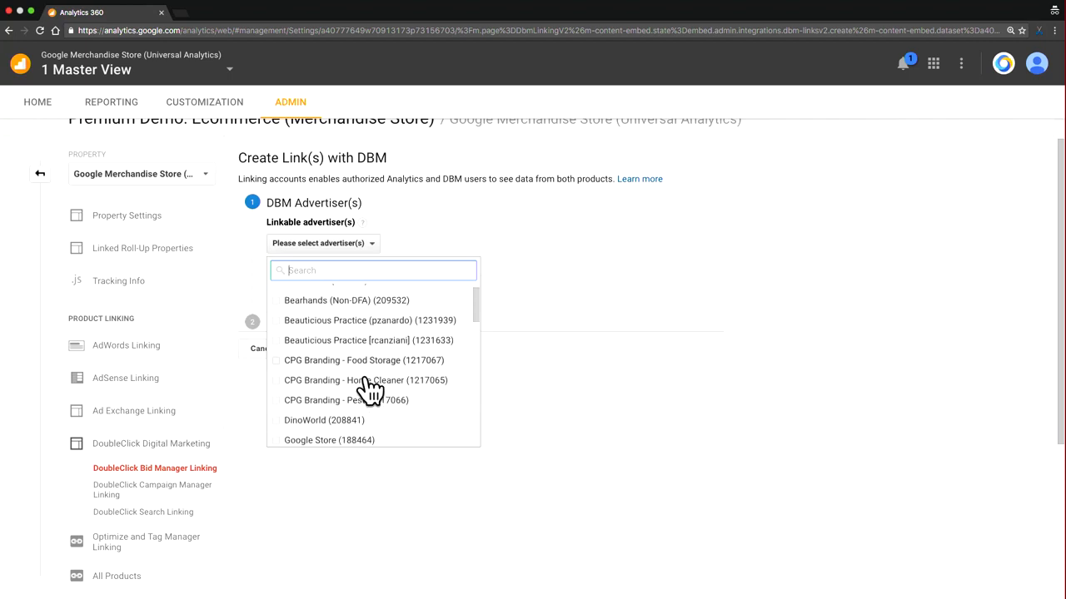
{"action": "scroll", "coordinate": [370, 387], "scroll_direction": "down", "scroll_amount": 1}
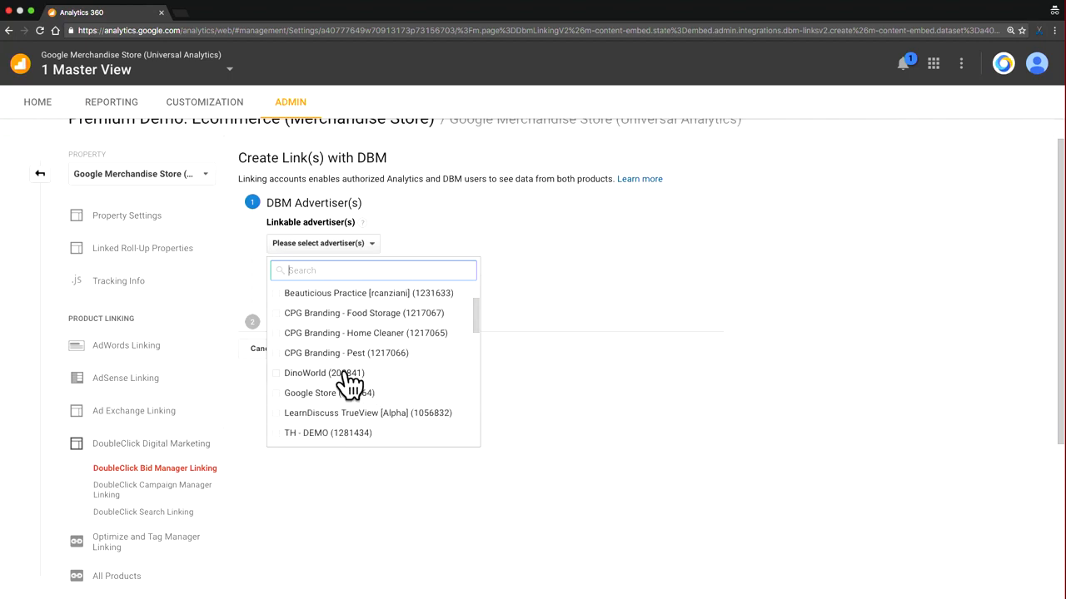
{"action": "left_click", "coordinate": [335, 377]}
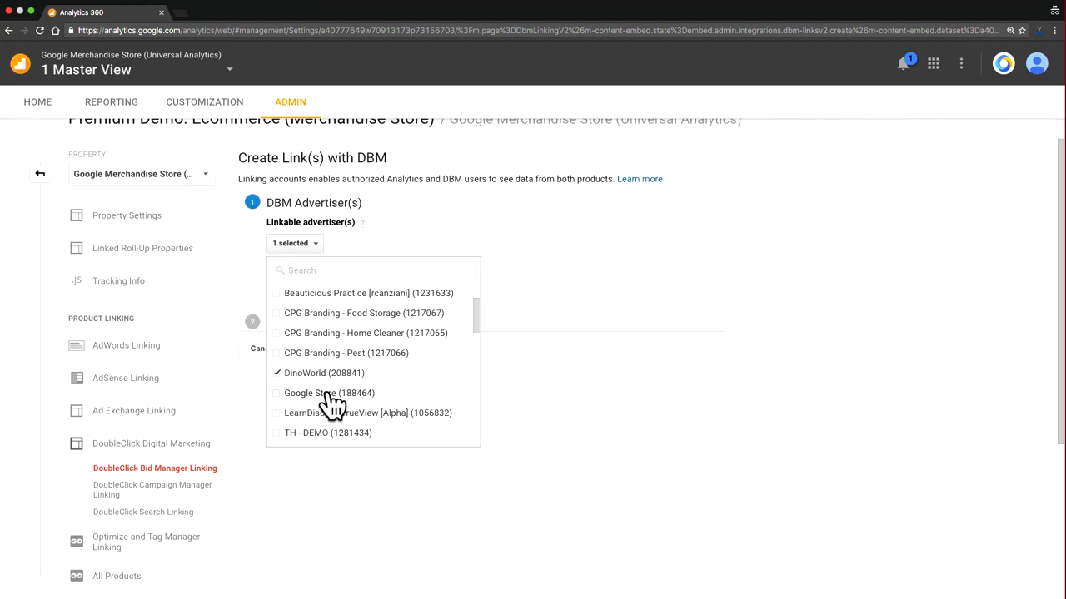
{"action": "left_click", "coordinate": [333, 398]}
{"action": "scroll", "coordinate": [358, 412], "scroll_direction": "down", "scroll_amount": 3}
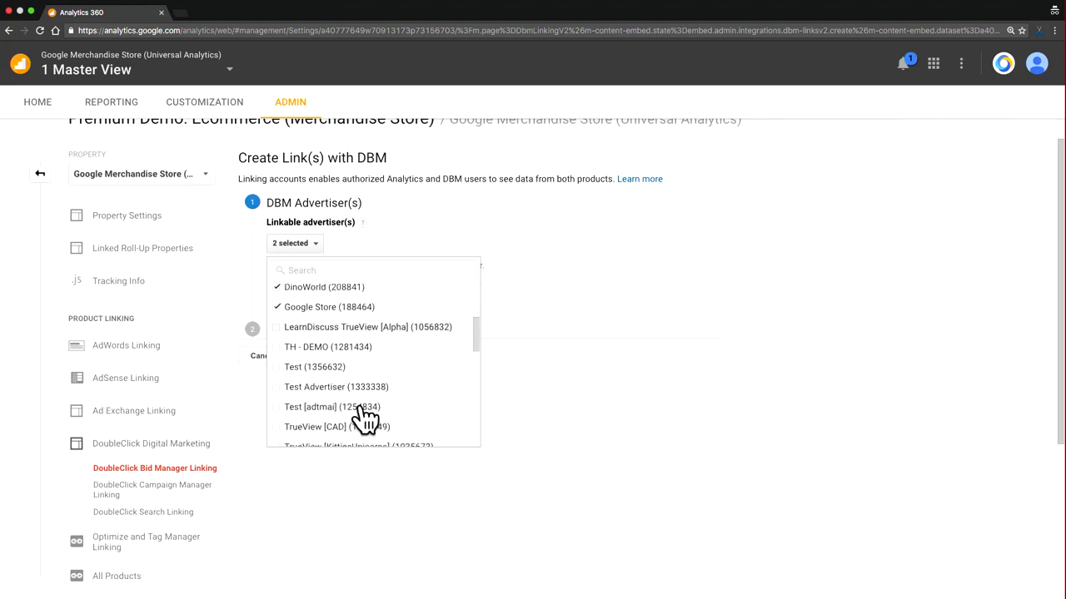
{"action": "scroll", "coordinate": [366, 420], "scroll_direction": "down", "scroll_amount": 5}
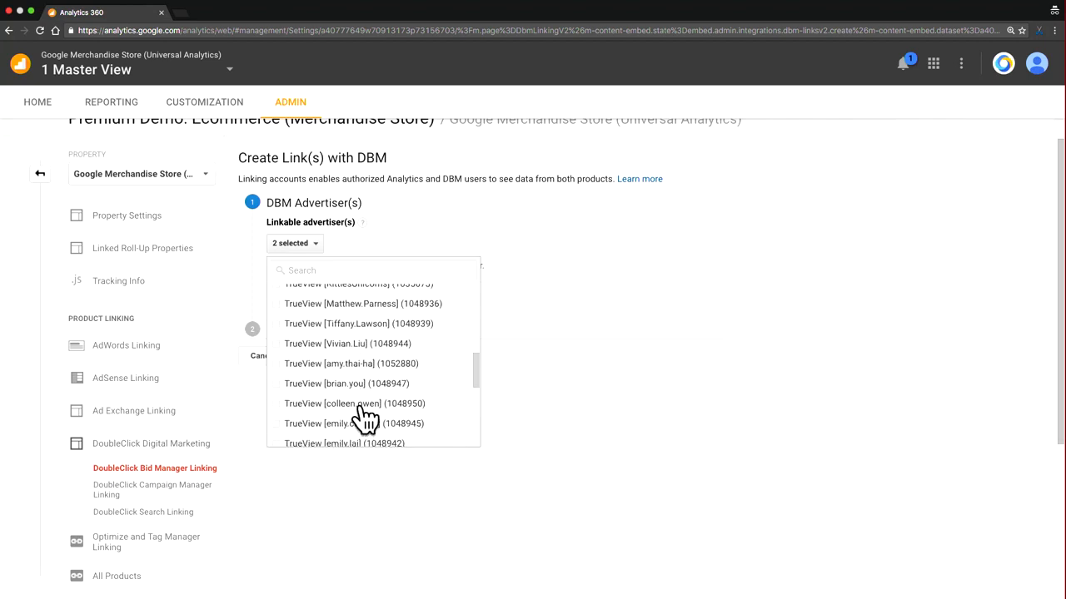
{"action": "scroll", "coordinate": [366, 416], "scroll_direction": "down", "scroll_amount": 8}
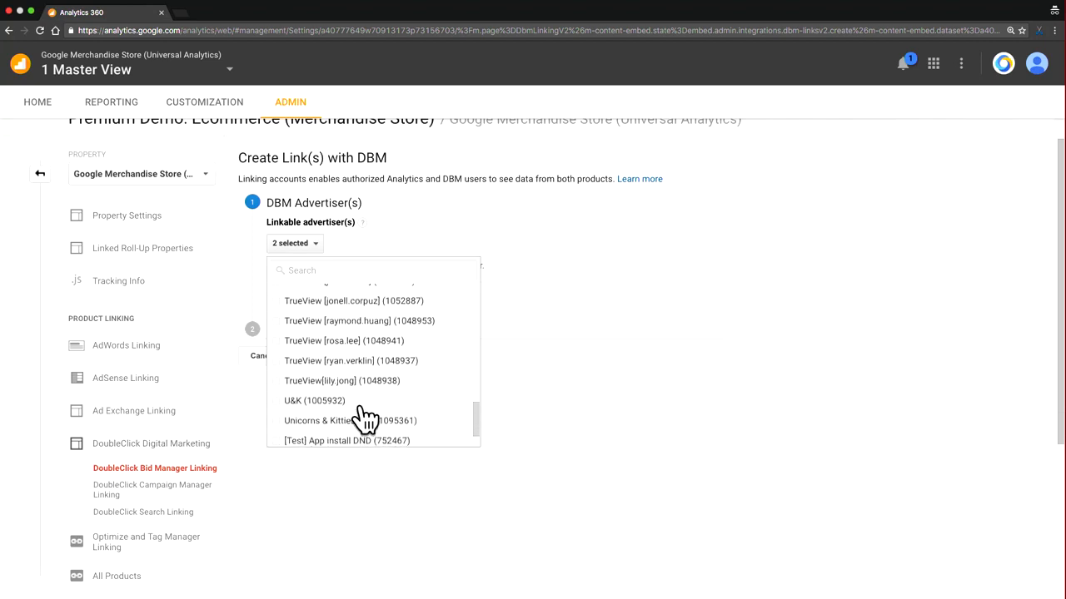
{"action": "left_click", "coordinate": [499, 294]}
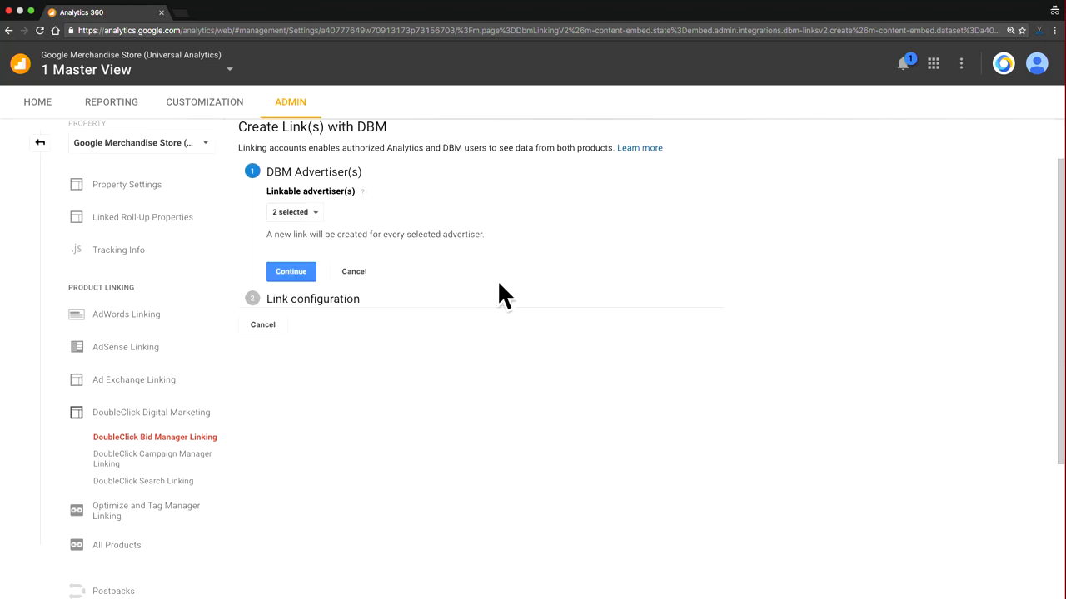
{"action": "scroll", "coordinate": [403, 329], "scroll_direction": "up", "scroll_amount": 1}
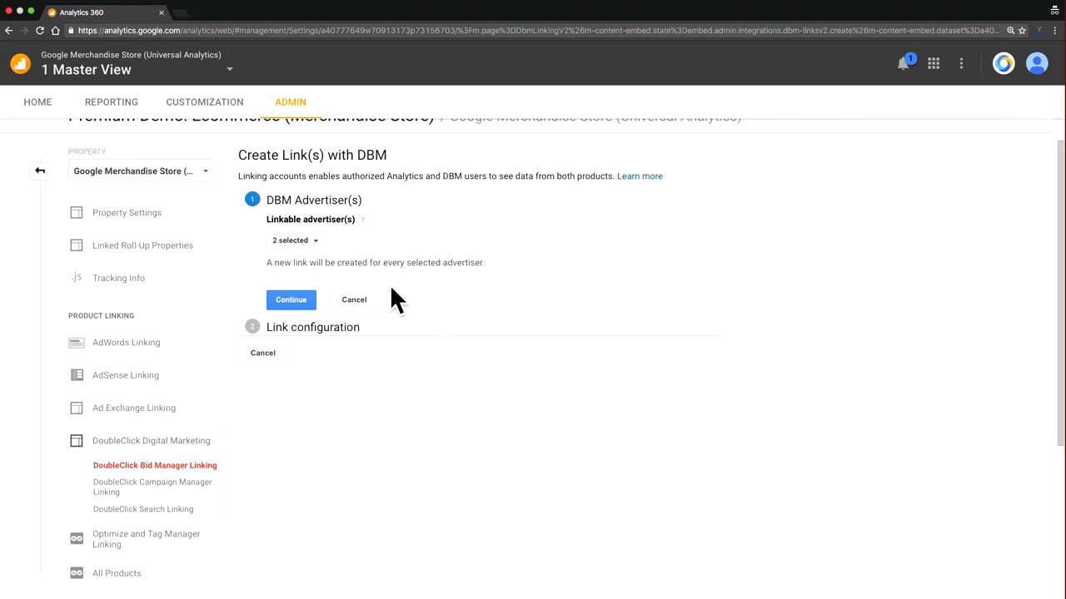
{"action": "left_click", "coordinate": [301, 304]}
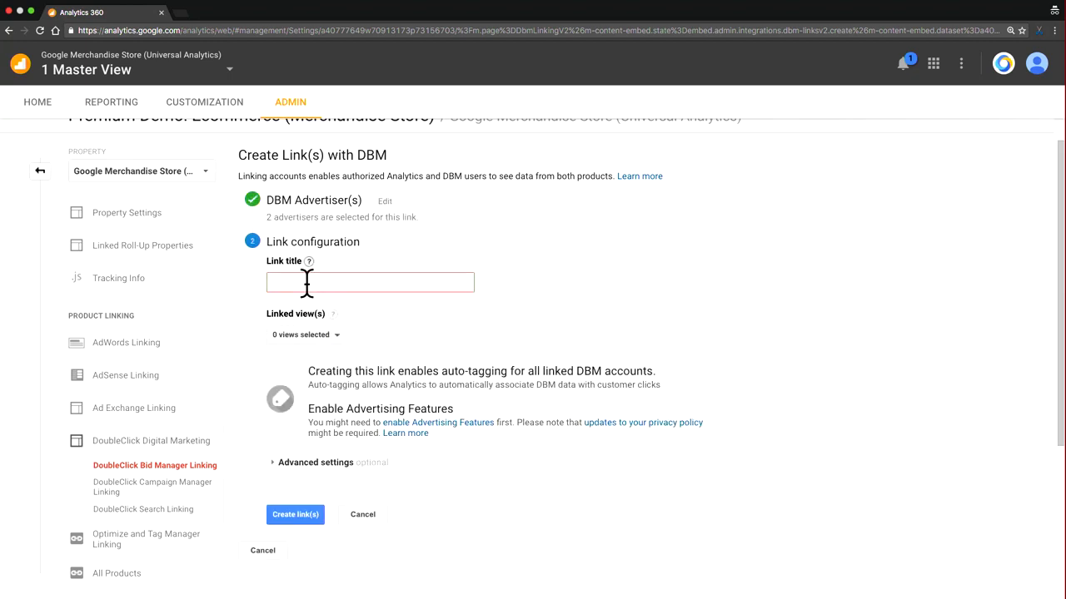
Step: Title the link "DBM Demo linking" and select 1 Master View as its linked view
{"action": "left_click", "coordinate": [307, 283]}
{"action": "type", "text": "DBM Demo linking"}
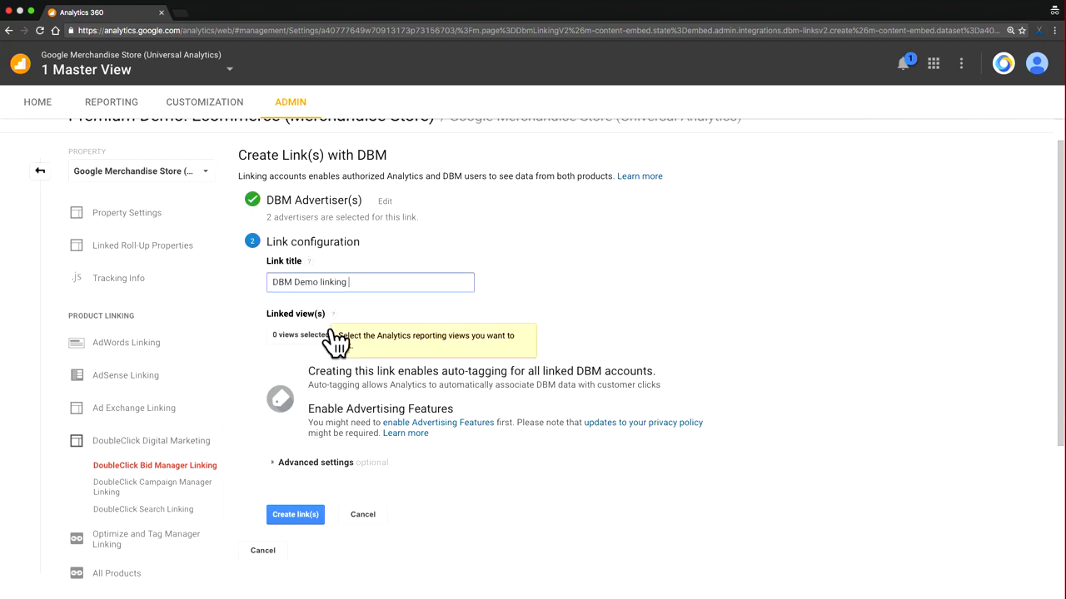
{"action": "left_click", "coordinate": [331, 338]}
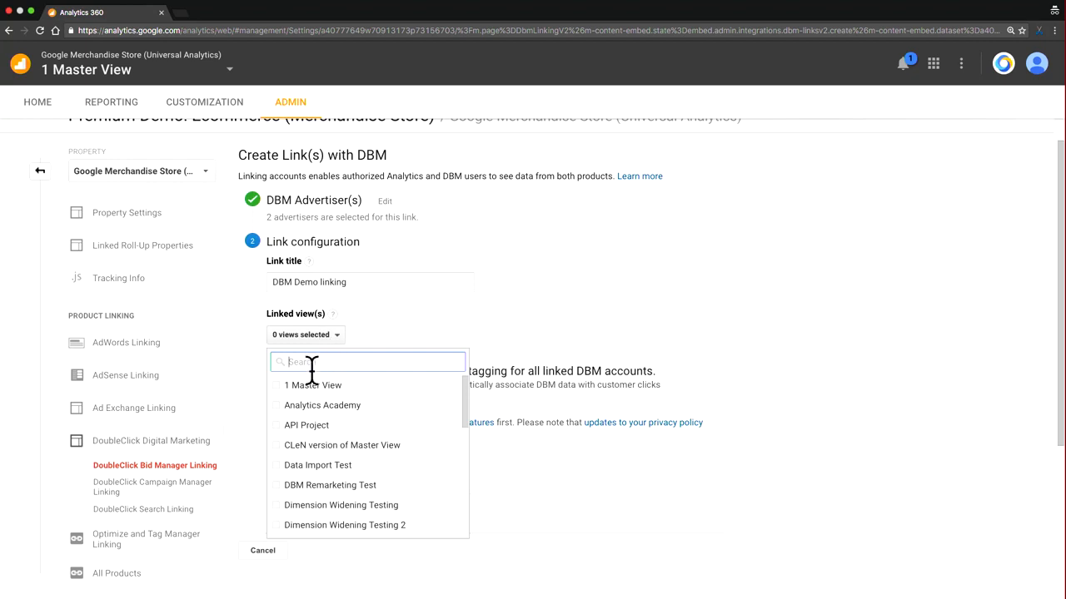
{"action": "left_click", "coordinate": [307, 387]}
{"action": "left_click", "coordinate": [438, 334]}
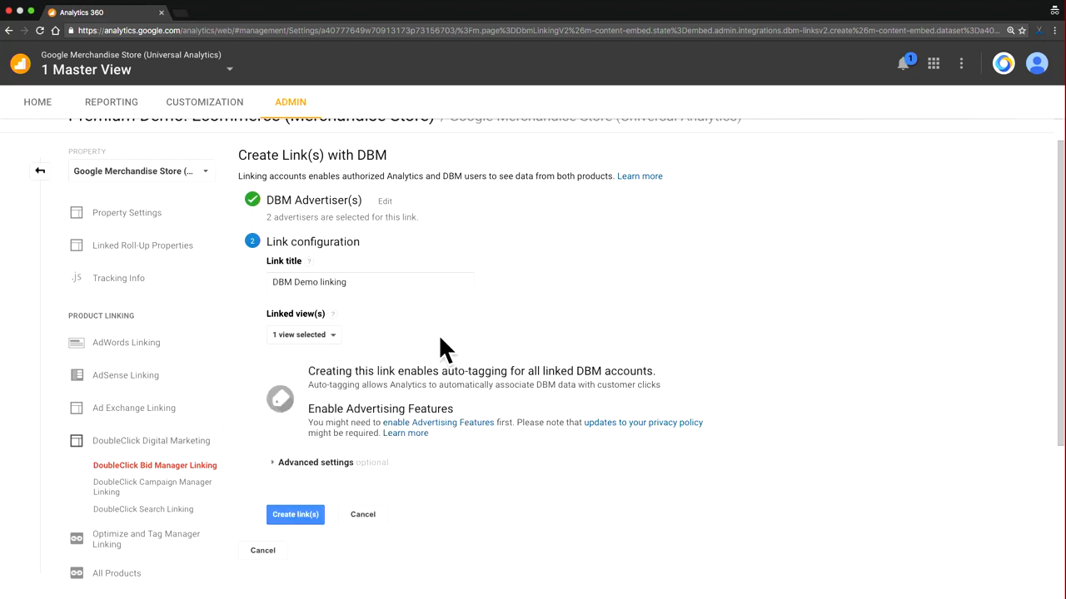
Step: Review the advanced settings and create the links with Export Remarketing Lists, Import DBM Reporting Data and Import DBM Cost Data enabled
{"action": "scroll", "coordinate": [446, 429], "scroll_direction": "down", "scroll_amount": 1}
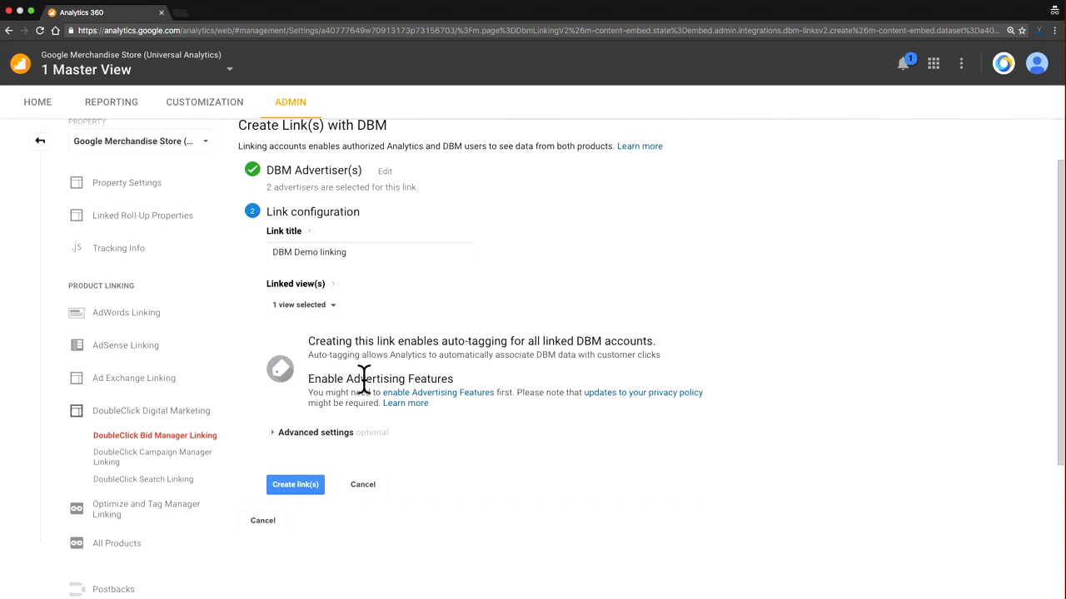
{"action": "scroll", "coordinate": [351, 434], "scroll_direction": "down", "scroll_amount": 1}
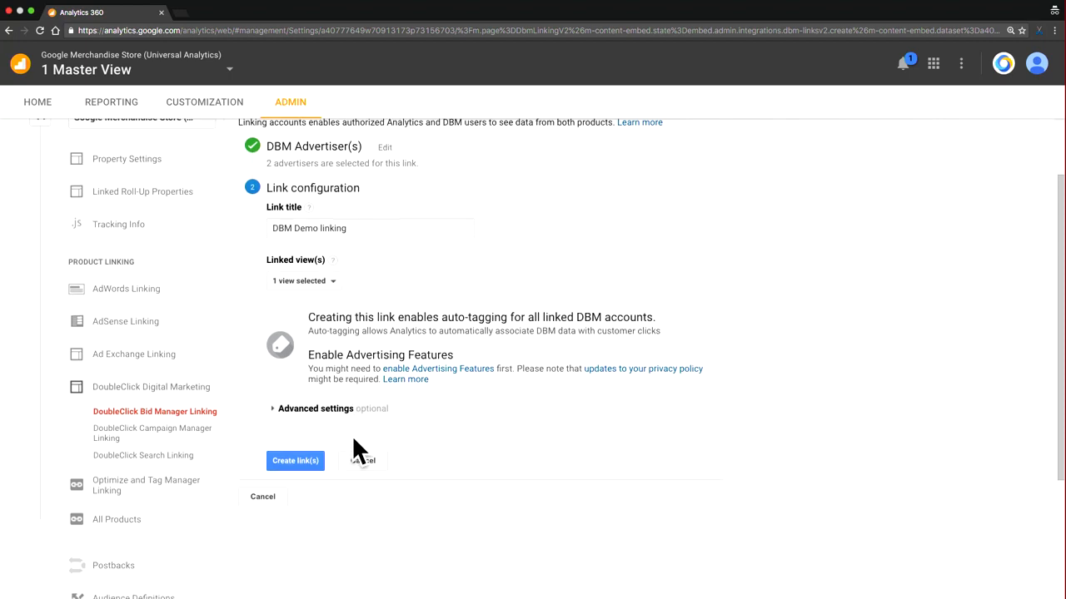
{"action": "left_click", "coordinate": [273, 408]}
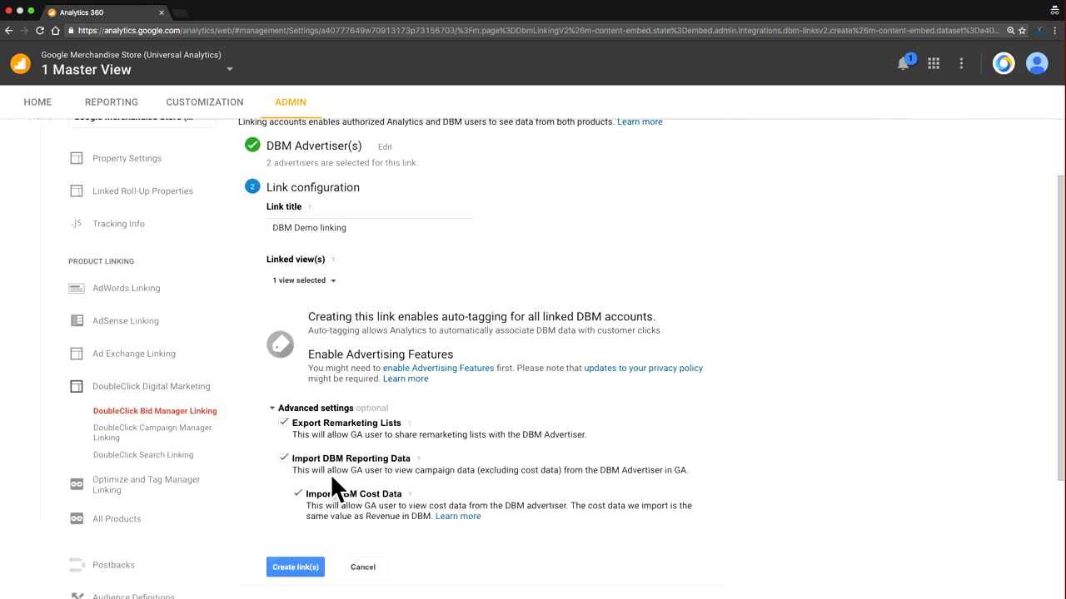
{"action": "scroll", "coordinate": [333, 479], "scroll_direction": "down", "scroll_amount": 1}
{"action": "scroll", "coordinate": [337, 491], "scroll_direction": "down", "scroll_amount": 1}
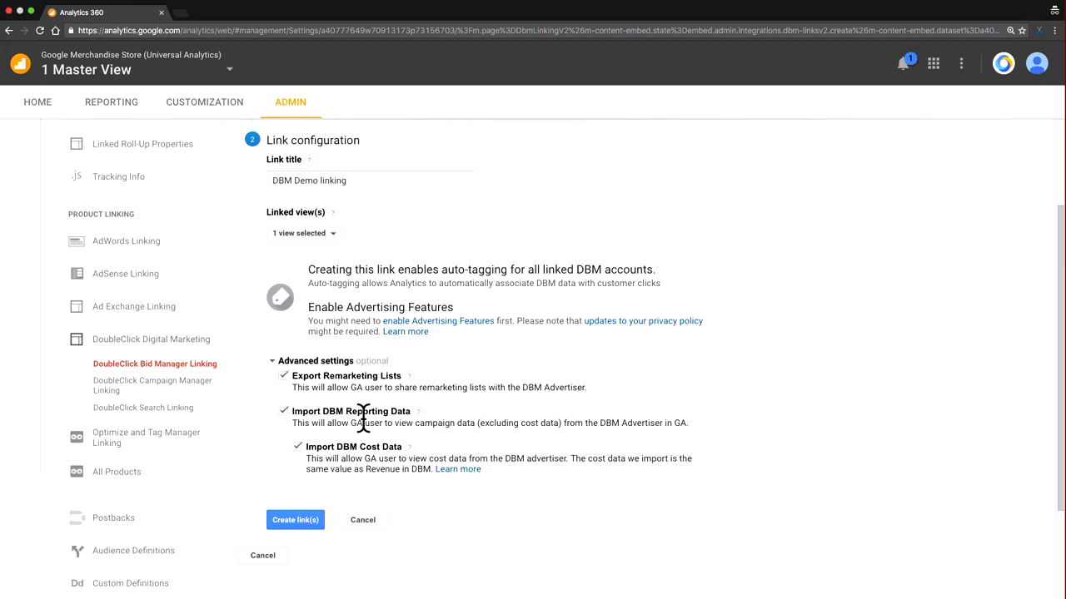
{"action": "scroll", "coordinate": [362, 462], "scroll_direction": "down", "scroll_amount": 1}
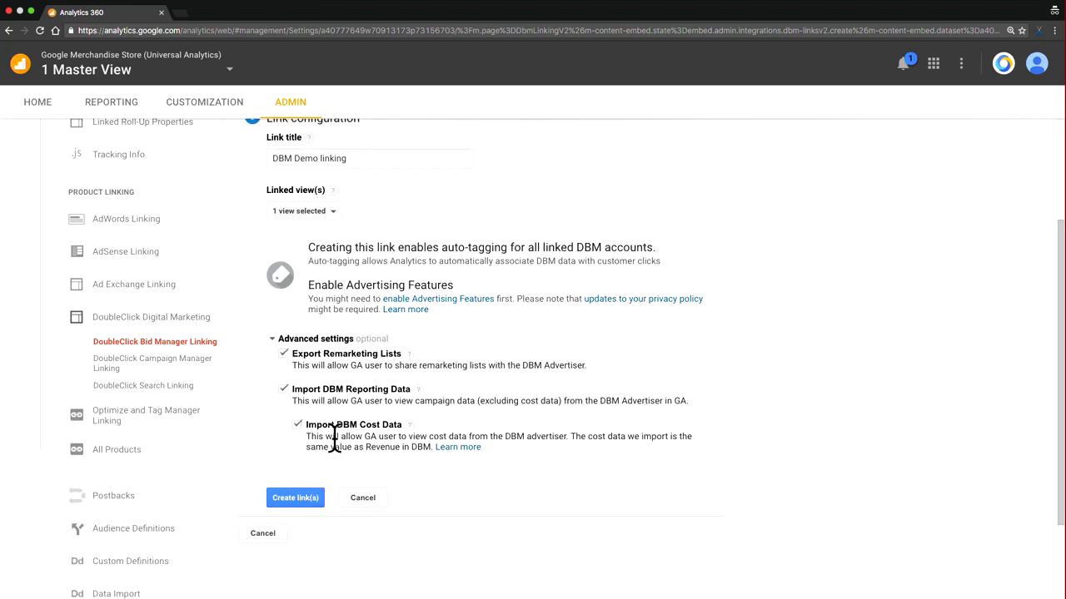
{"action": "left_click", "coordinate": [312, 503]}
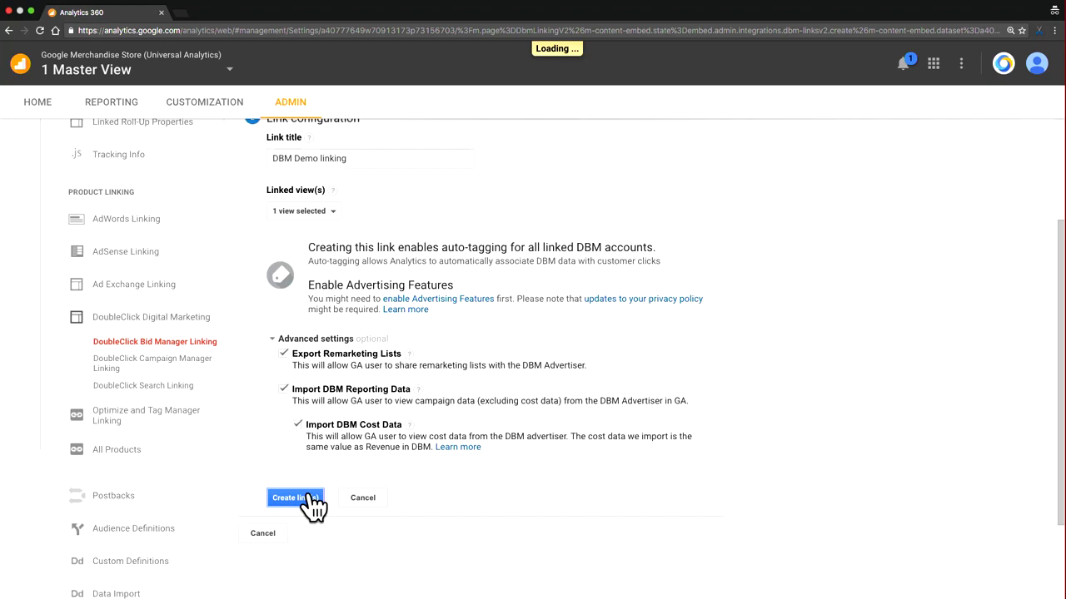
{"action": "scroll", "coordinate": [471, 471], "scroll_direction": "up", "scroll_amount": 1}
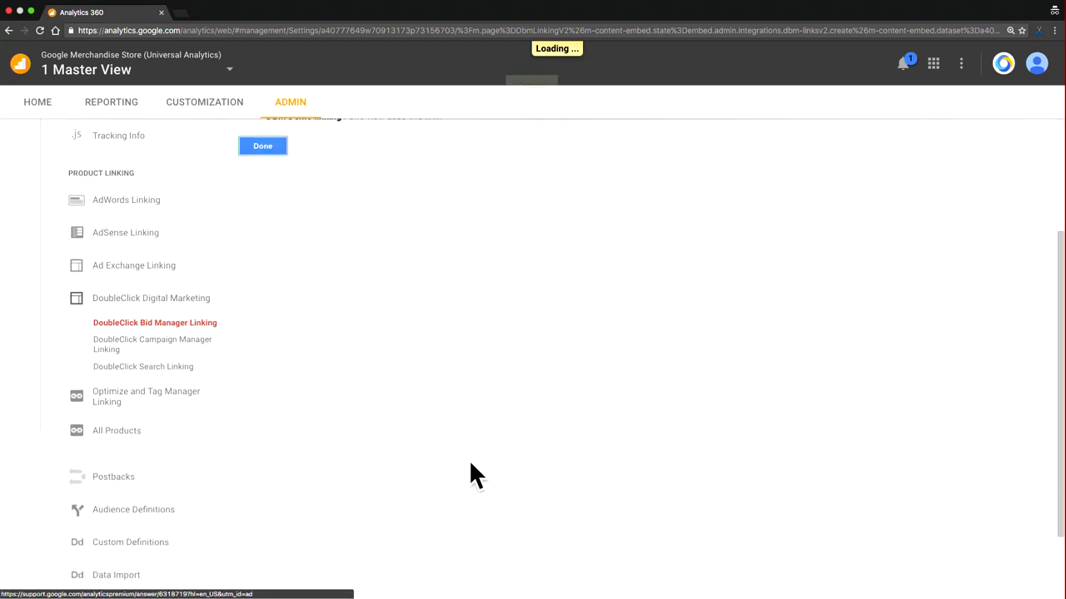
{"action": "scroll", "coordinate": [436, 392], "scroll_direction": "up", "scroll_amount": 3}
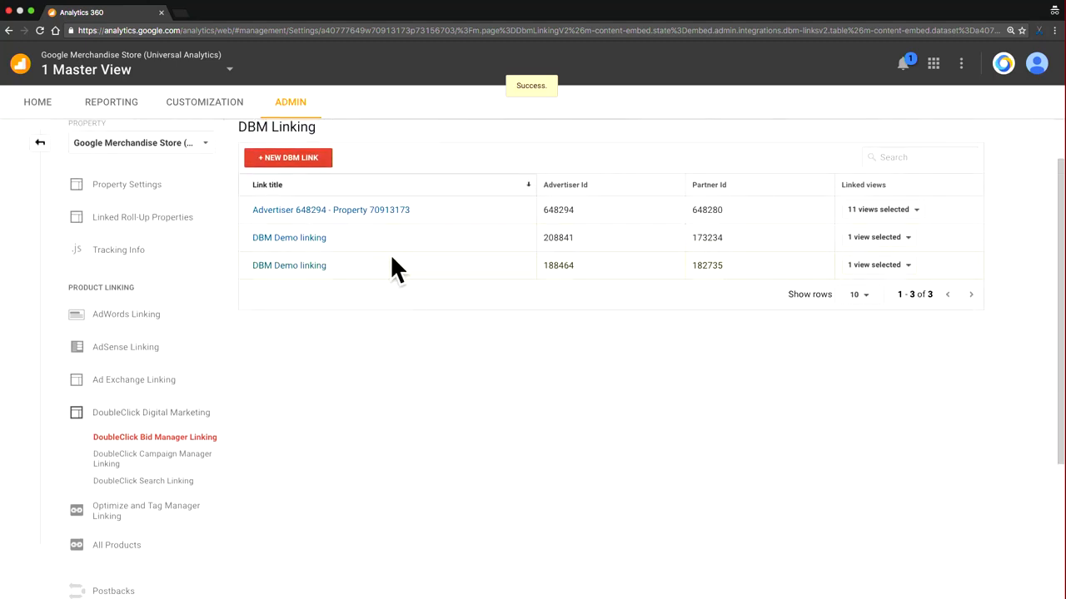
Step: Add two more linked views to the DinoWorld advertiser's DBM Demo linking entry in the links table and apply the selection
{"action": "scroll", "coordinate": [391, 264], "scroll_direction": "up", "scroll_amount": 1}
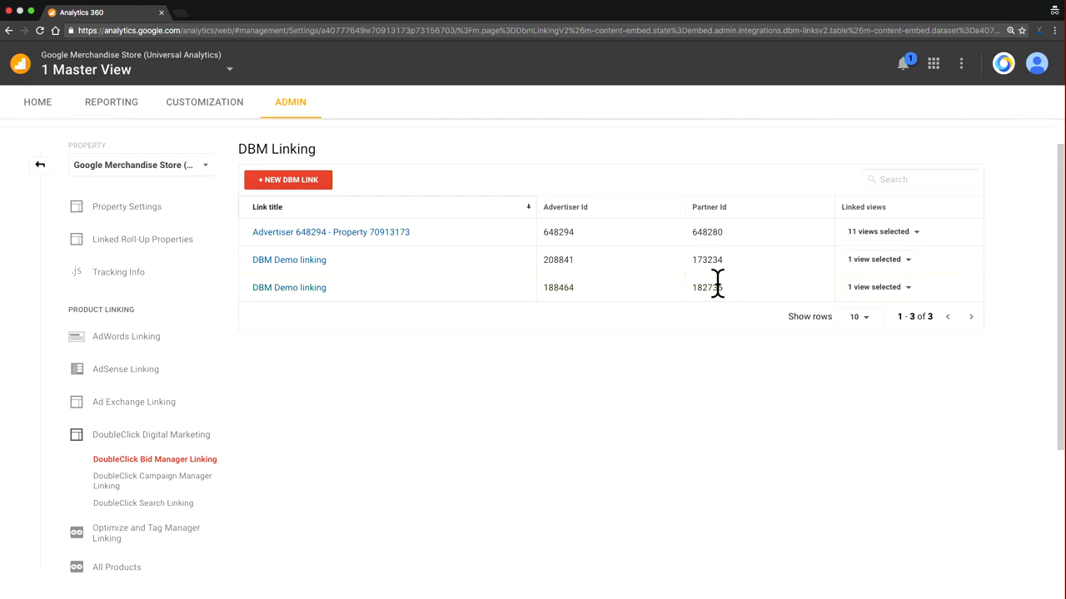
{"action": "left_click", "coordinate": [884, 261]}
{"action": "left_click", "coordinate": [887, 331]}
{"action": "left_click", "coordinate": [887, 351]}
{"action": "left_click", "coordinate": [805, 374]}
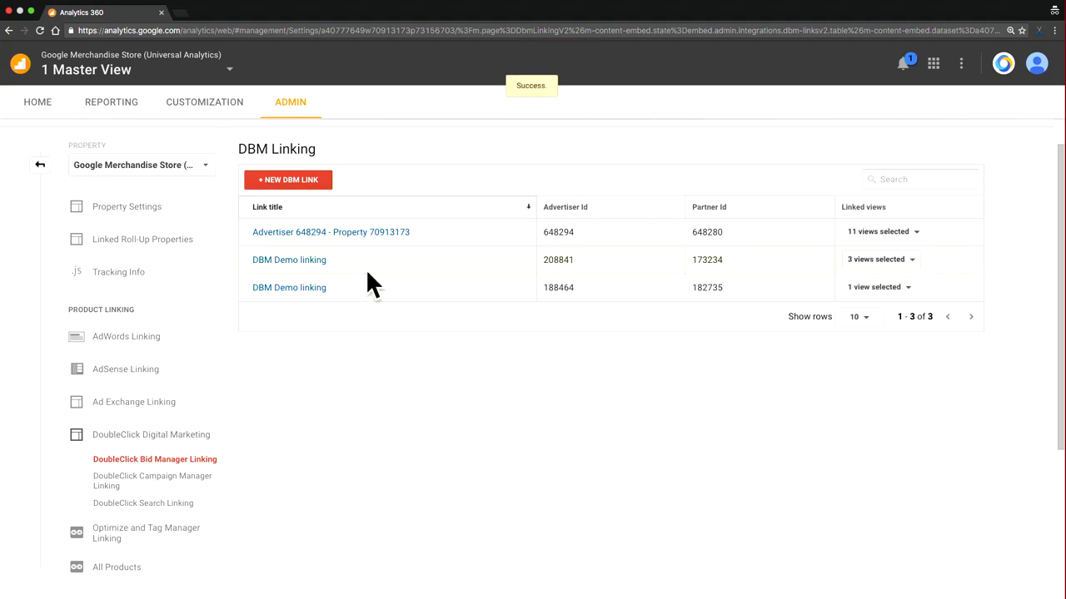
Step: Open the DinoWorld advertiser's link configuration for editing and change its title to "DBM Demo linking - DinoWorld"
{"action": "left_click", "coordinate": [319, 265]}
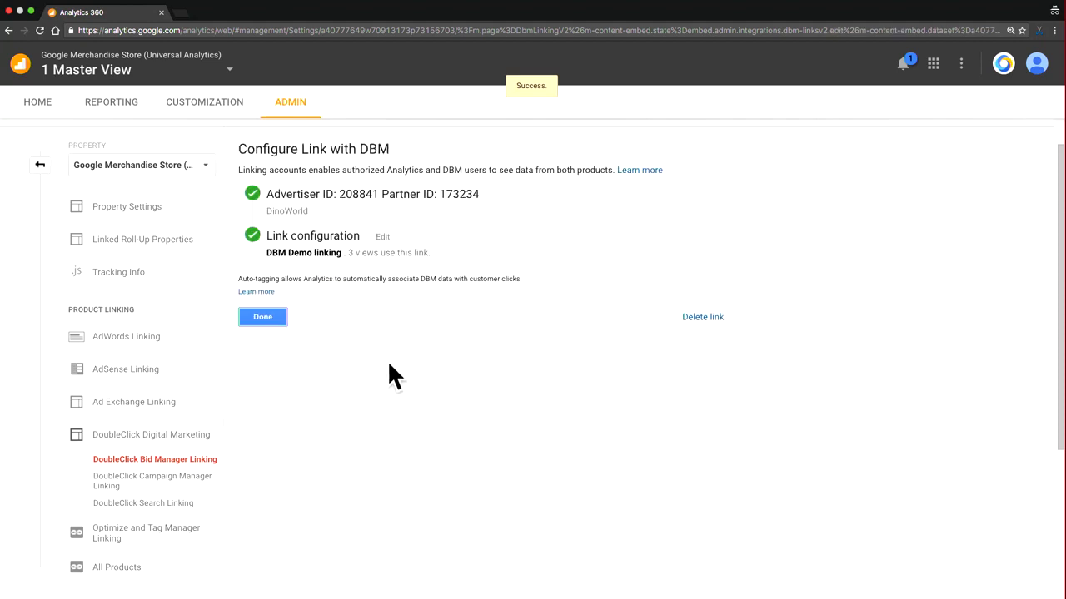
{"action": "left_click", "coordinate": [396, 238]}
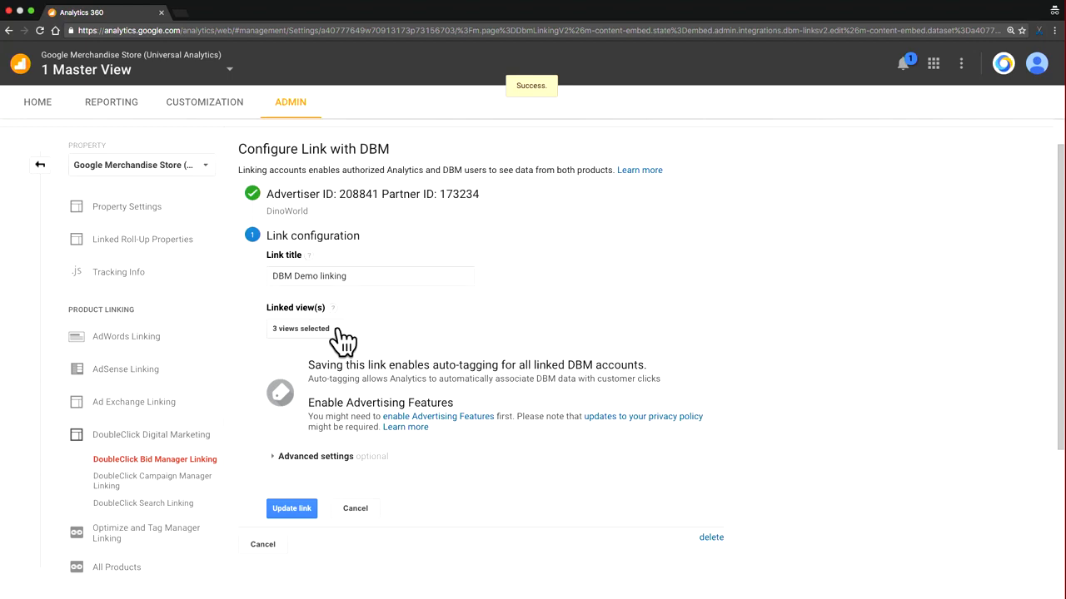
{"action": "left_click", "coordinate": [377, 275]}
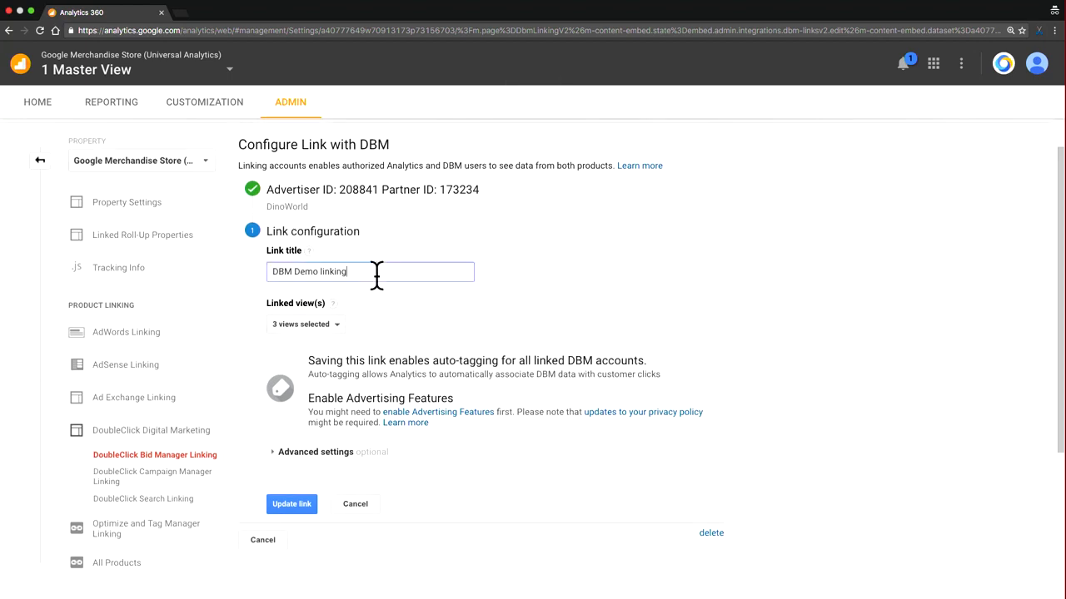
{"action": "type", "text": "- Din"}
{"action": "type", "text": "World"}
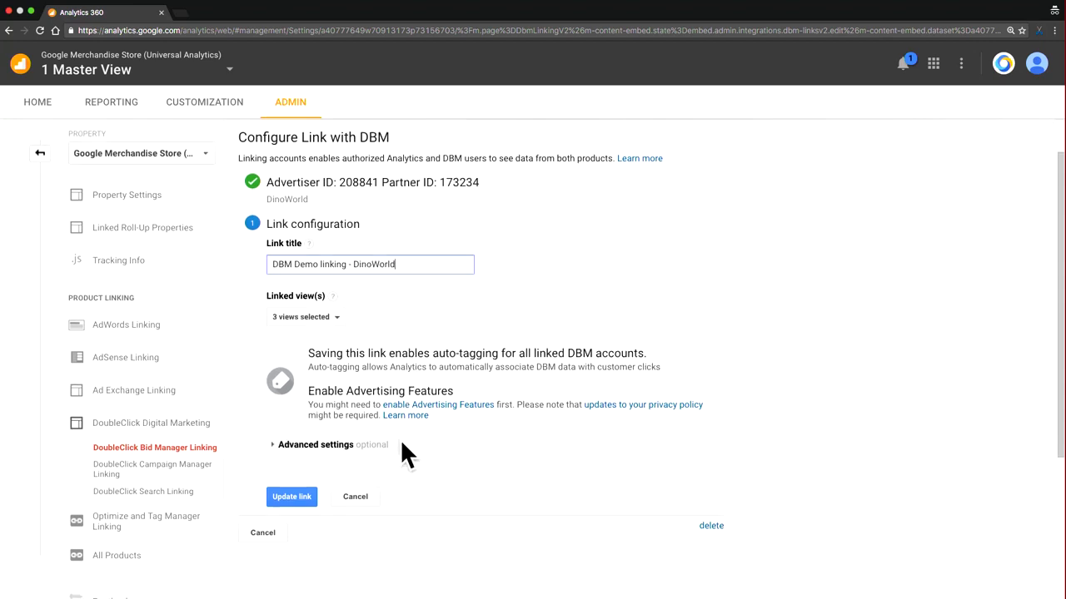
Step: Check the link's advanced settings, save the updated link and return to the list of DBM links
{"action": "scroll", "coordinate": [399, 439], "scroll_direction": "down", "scroll_amount": 1}
{"action": "left_click", "coordinate": [354, 436]}
{"action": "scroll", "coordinate": [384, 500], "scroll_direction": "down", "scroll_amount": 1}
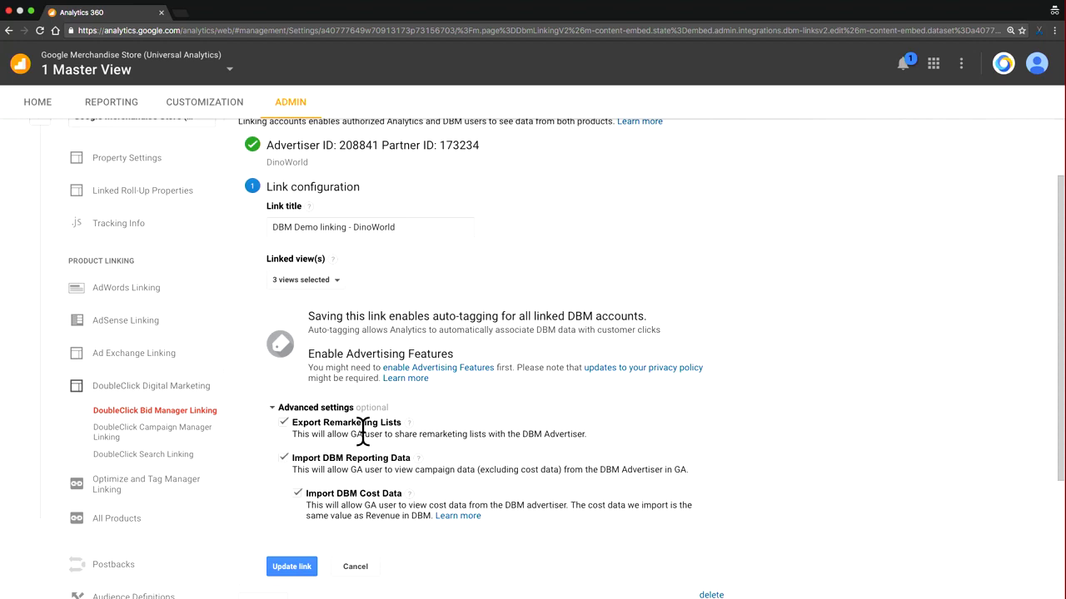
{"action": "left_click", "coordinate": [293, 568]}
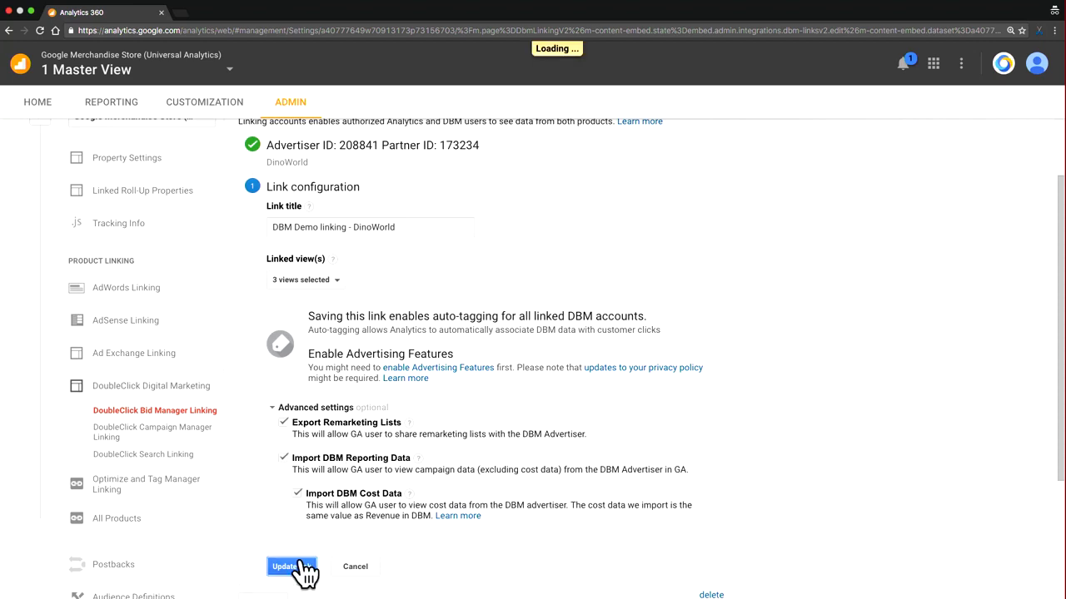
{"action": "left_click", "coordinate": [265, 268]}
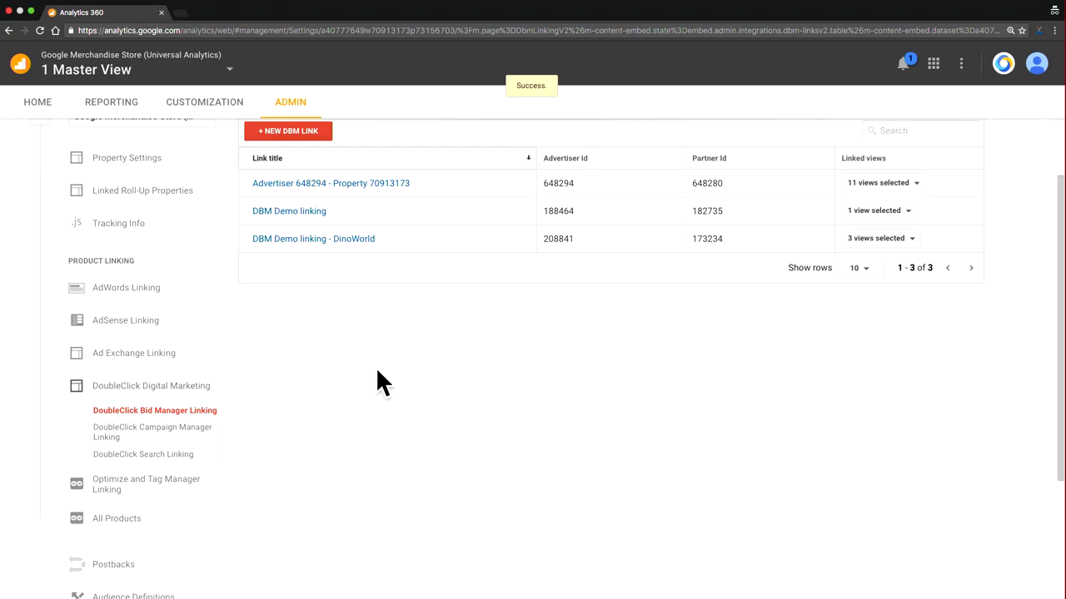